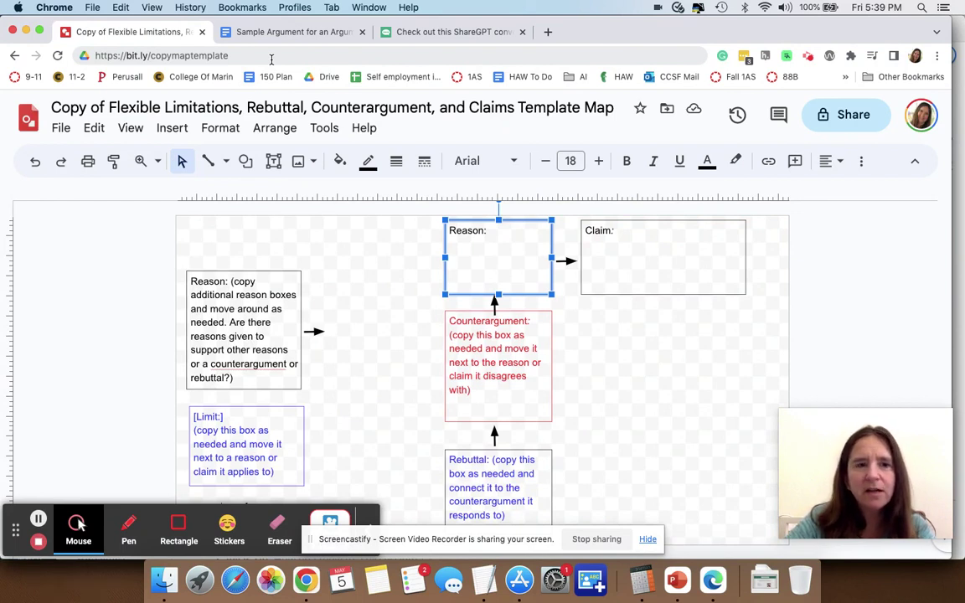
Load bit.ly/copymaptemplate to reach the template's Copy document page
{"action": "left_click", "coordinate": [270, 58]}
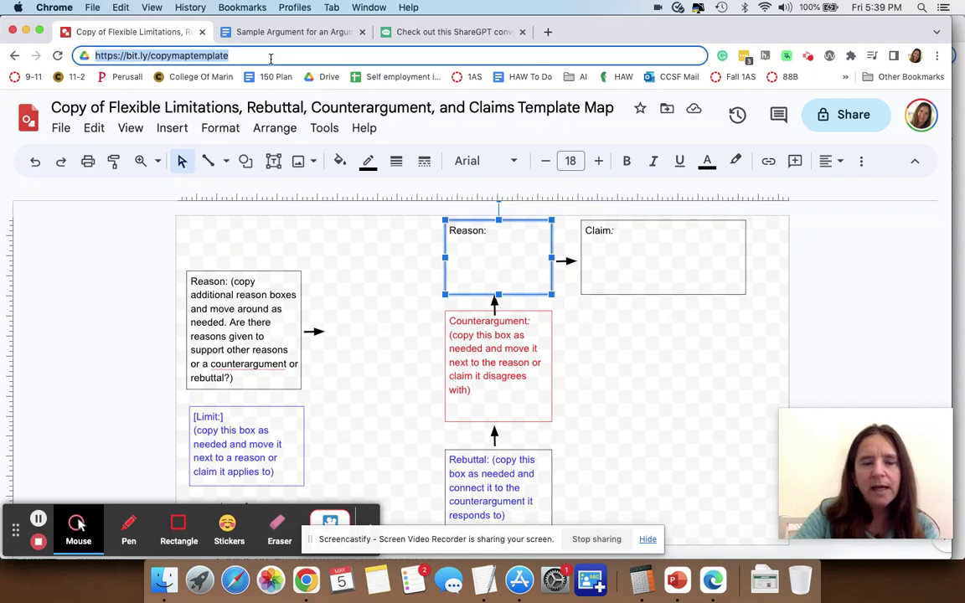
{"action": "key", "text": "Return"}
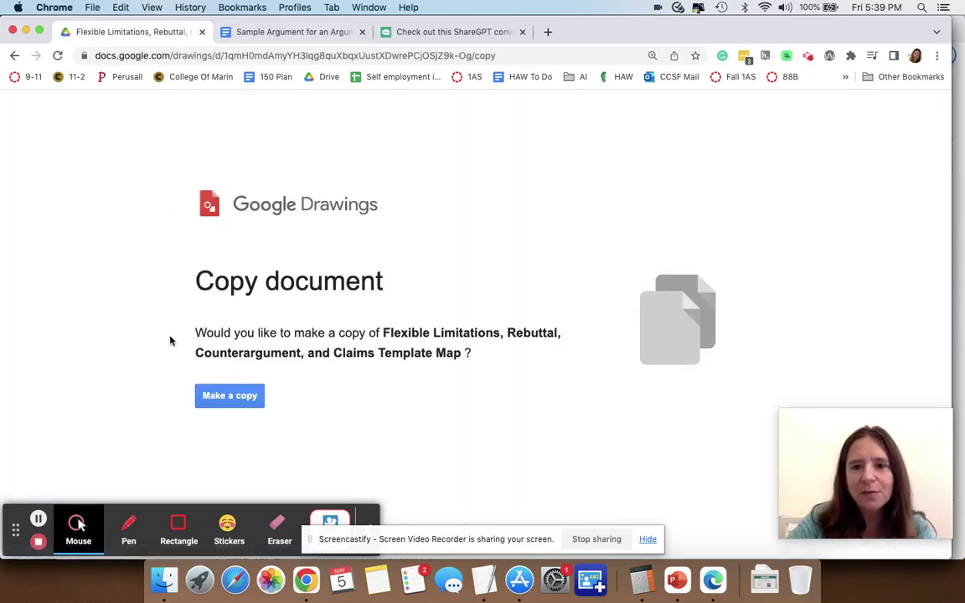
Make a copy of the Flexible Limitations, Rebuttal, Counterargument, and Claims Template Map
{"action": "left_click", "coordinate": [228, 397]}
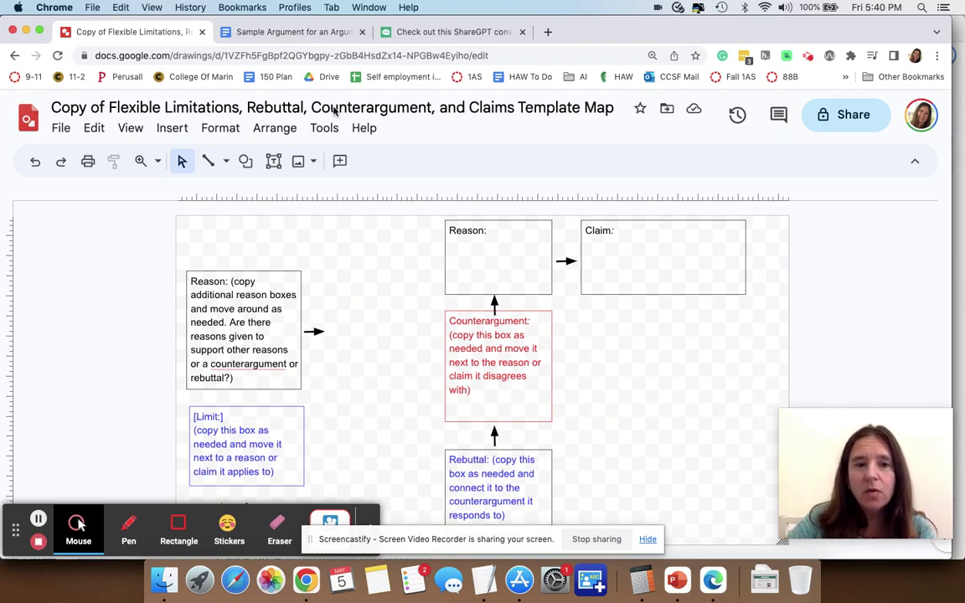
In the Sample Argument document, select the main claim sentence about mental health care, then return to the drawing
{"action": "left_click", "coordinate": [291, 34]}
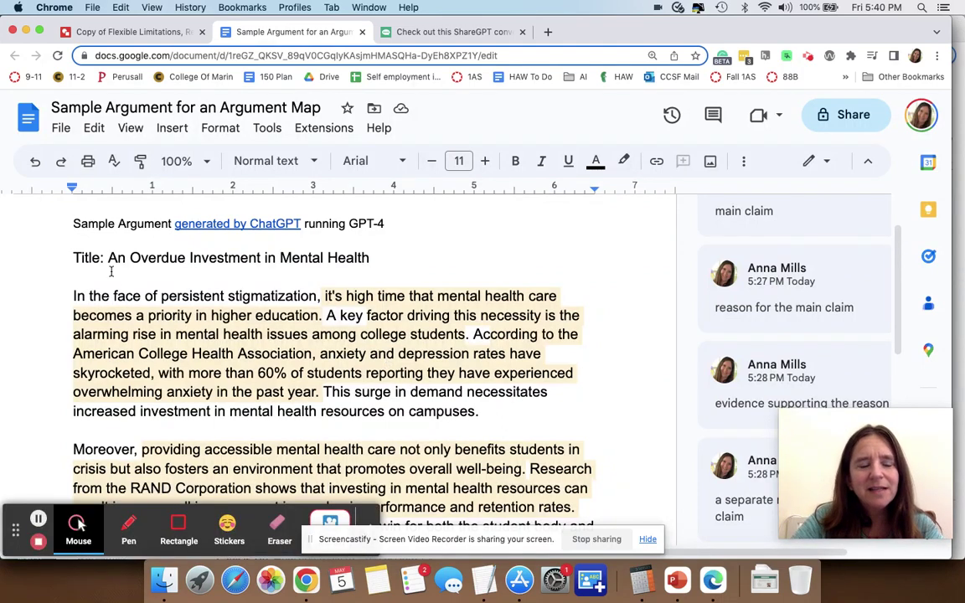
{"action": "left_click", "coordinate": [101, 238]}
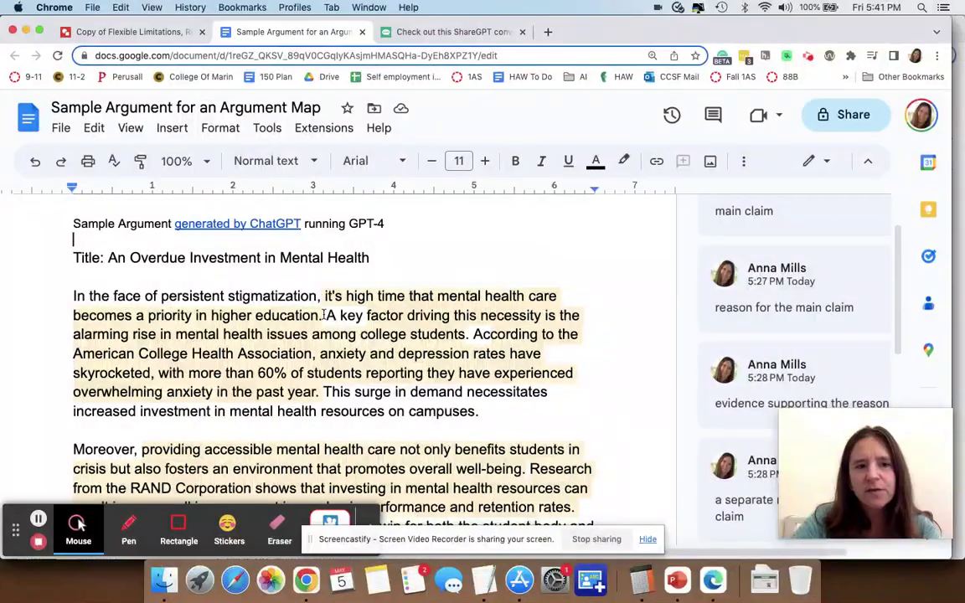
{"action": "left_click_drag", "start_coordinate": [325, 297], "coordinate": [323, 315]}
{"action": "left_click", "coordinate": [725, 356]}
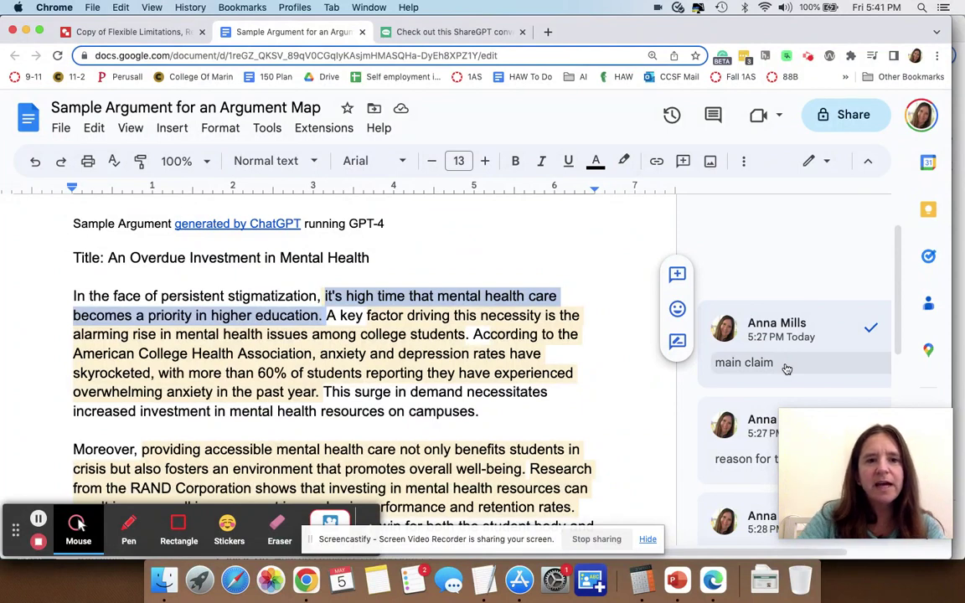
{"action": "left_click", "coordinate": [134, 32]}
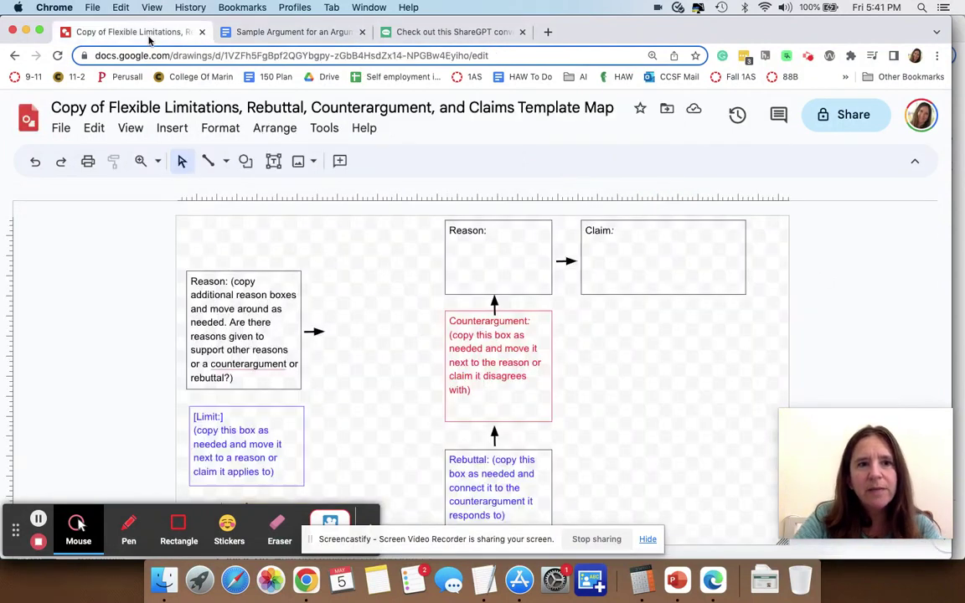
Paste the main claim after 'Claim:' in the Claim box and wrap it in quotation marks
{"action": "left_click", "coordinate": [649, 237]}
{"action": "left_click", "coordinate": [640, 239]}
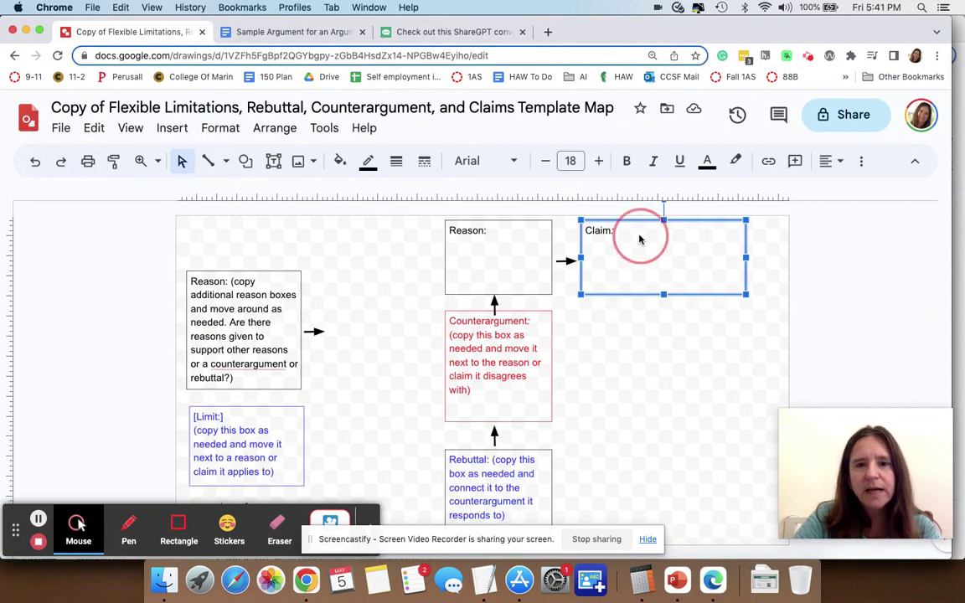
{"action": "key", "text": "super+i"}
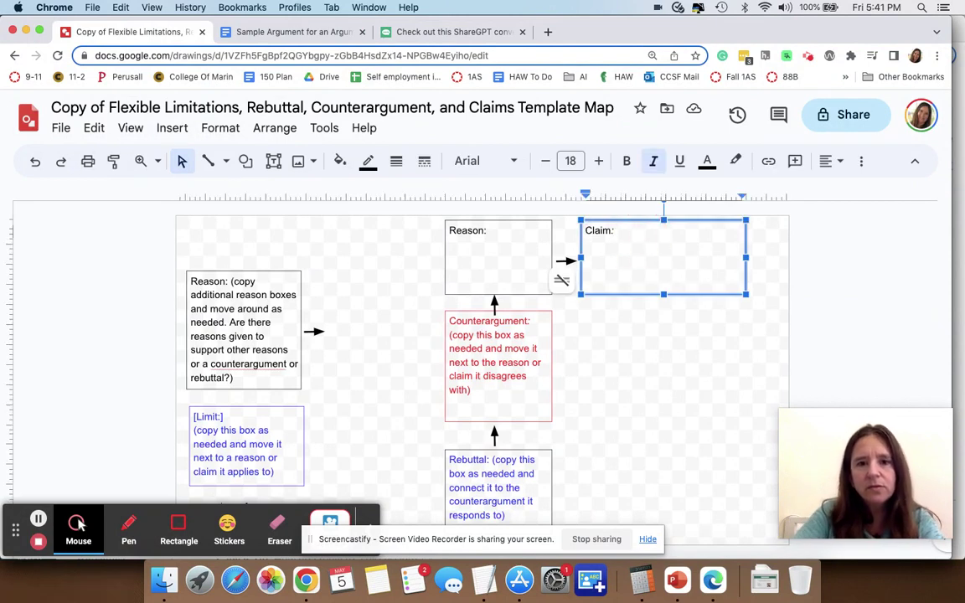
{"action": "key", "text": "super+i"}
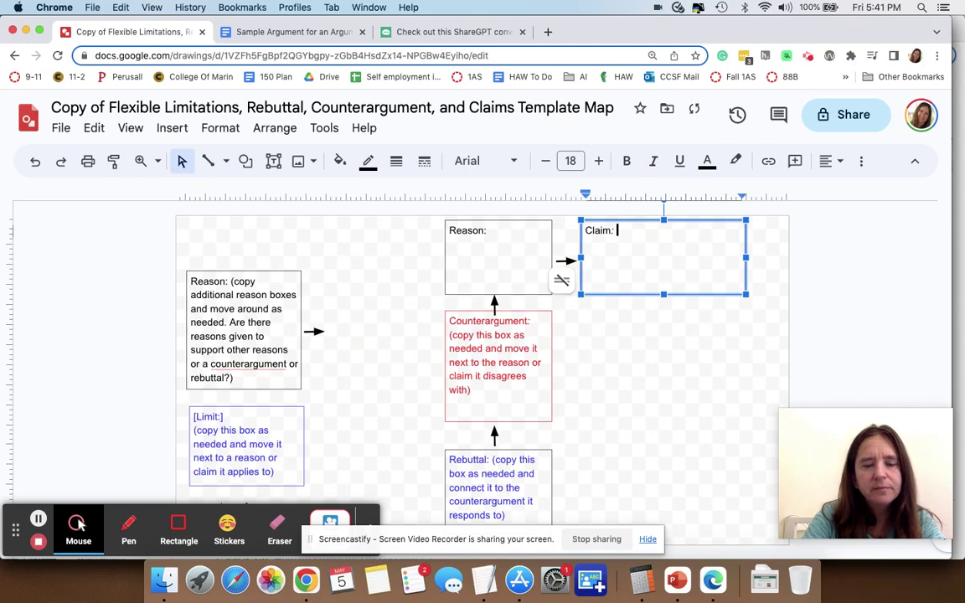
{"action": "key", "text": "super+v"}
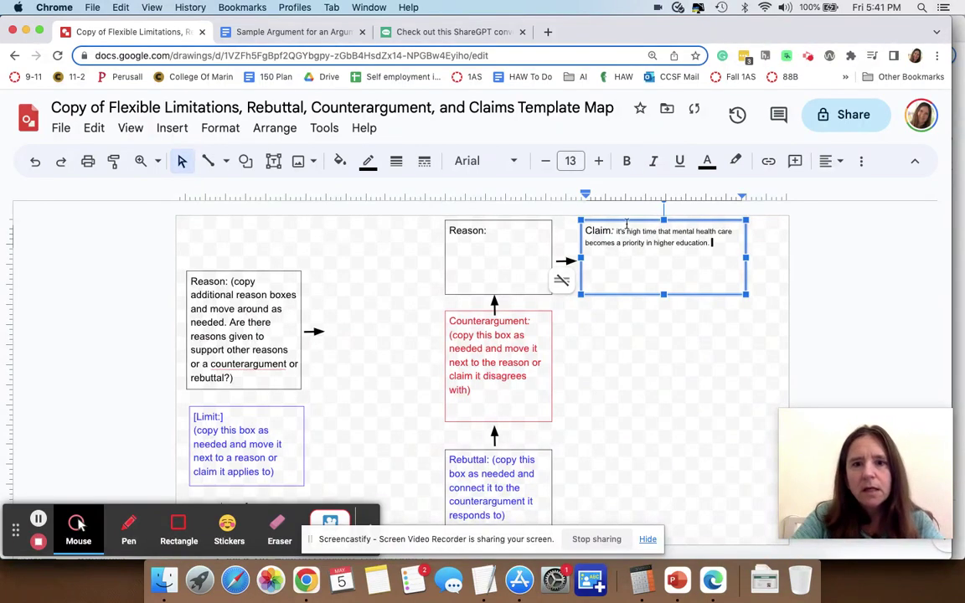
{"action": "left_click", "coordinate": [617, 231]}
{"action": "type", "text": "\"I"}
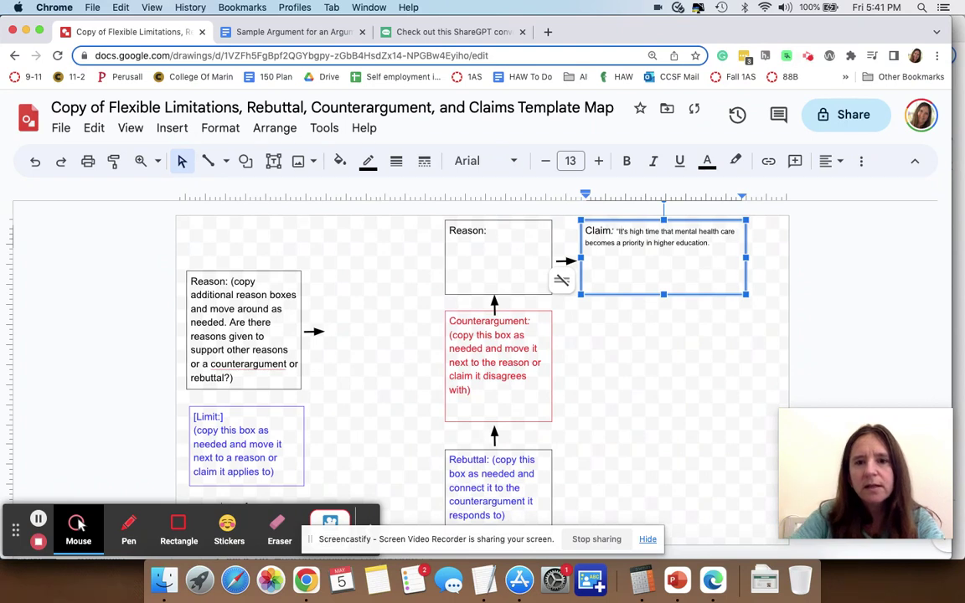
{"action": "left_click", "coordinate": [711, 243]}
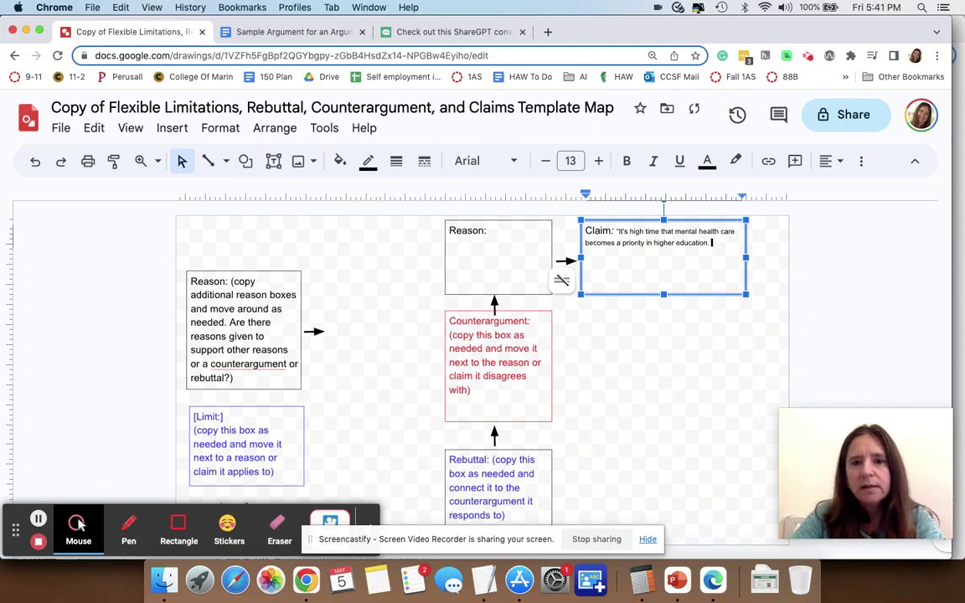
{"action": "type", "text": "\""}
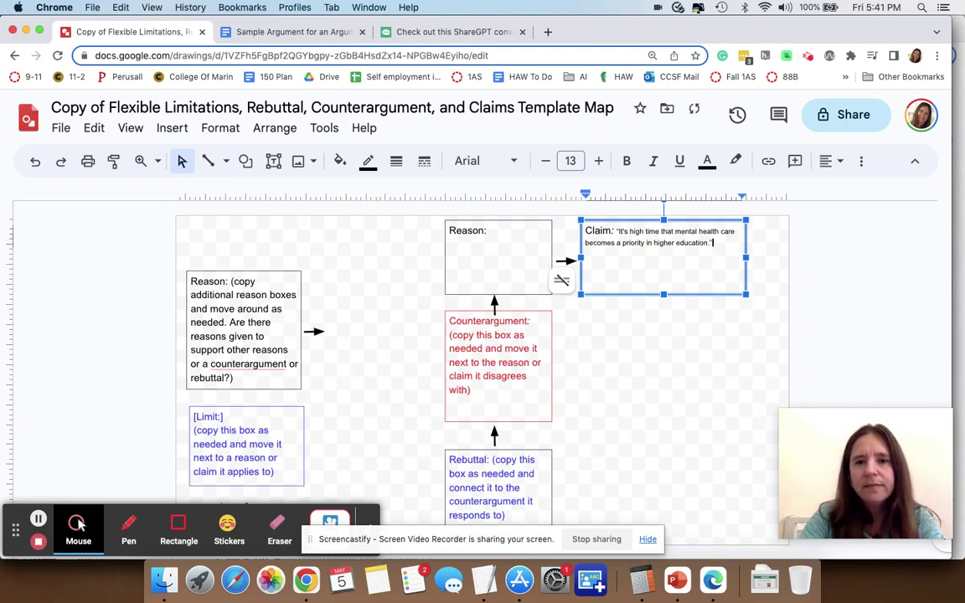
Set the quoted claim text to font size 18
{"action": "left_click_drag", "start_coordinate": [613, 235], "coordinate": [762, 256]}
{"action": "left_click", "coordinate": [570, 160]}
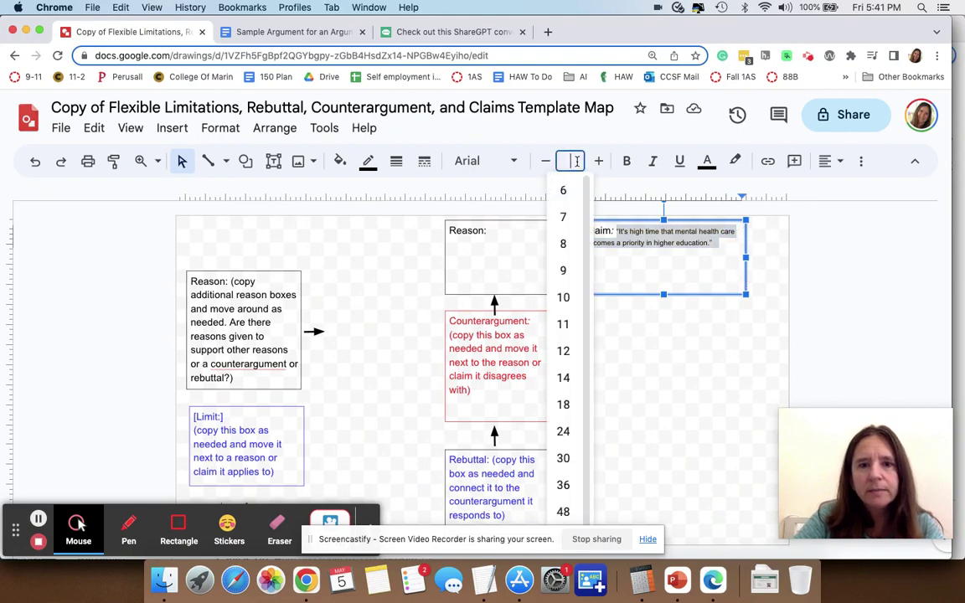
{"action": "left_click", "coordinate": [566, 404]}
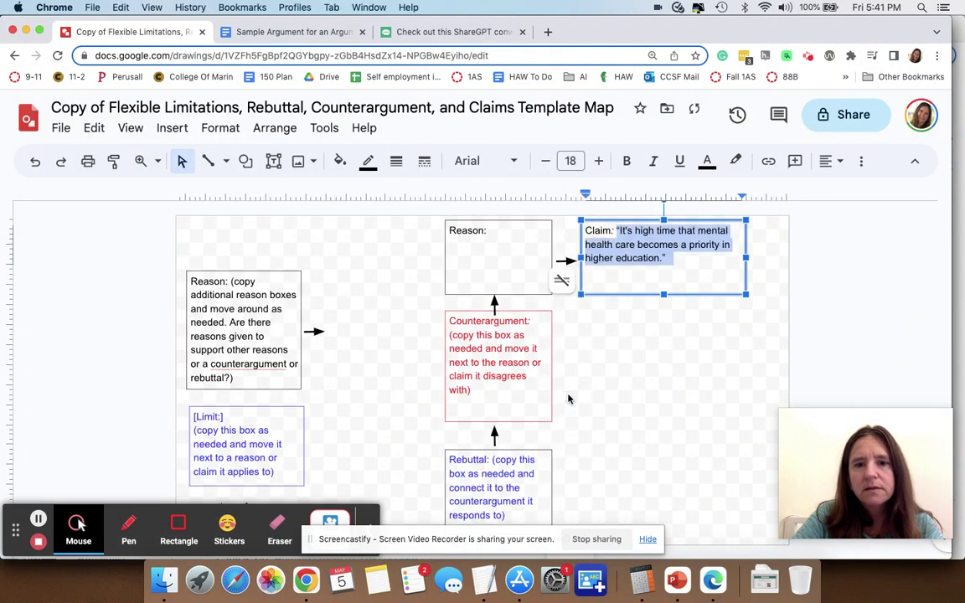
{"action": "left_click", "coordinate": [713, 374]}
Go back to the Sample Argument for an Argument Map document
{"action": "left_click", "coordinate": [269, 31]}
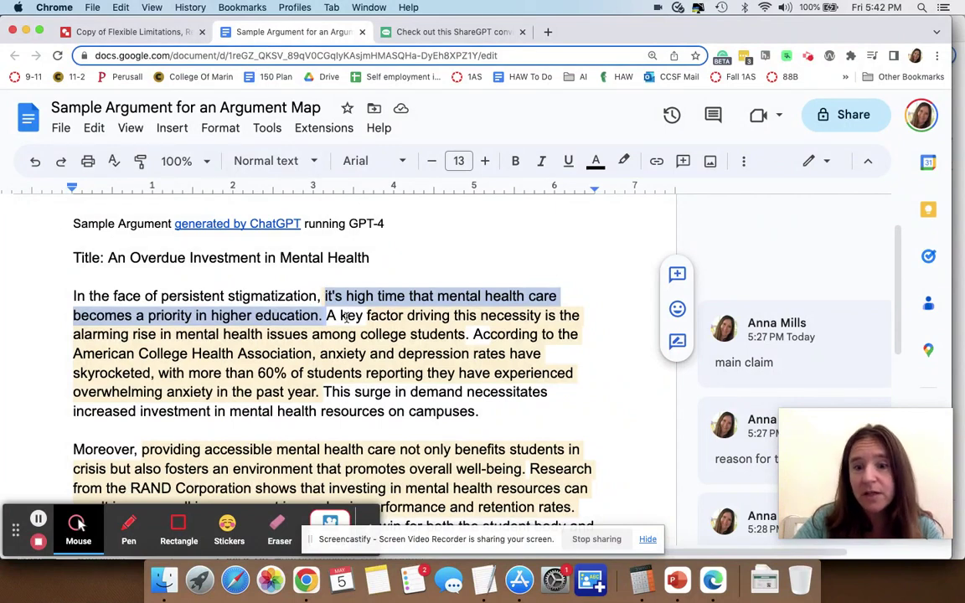
Select 'alarming rise in mental health issues among college students.' and return to the argument map
{"action": "left_click", "coordinate": [467, 334]}
{"action": "left_click_drag", "start_coordinate": [439, 329], "coordinate": [328, 319]}
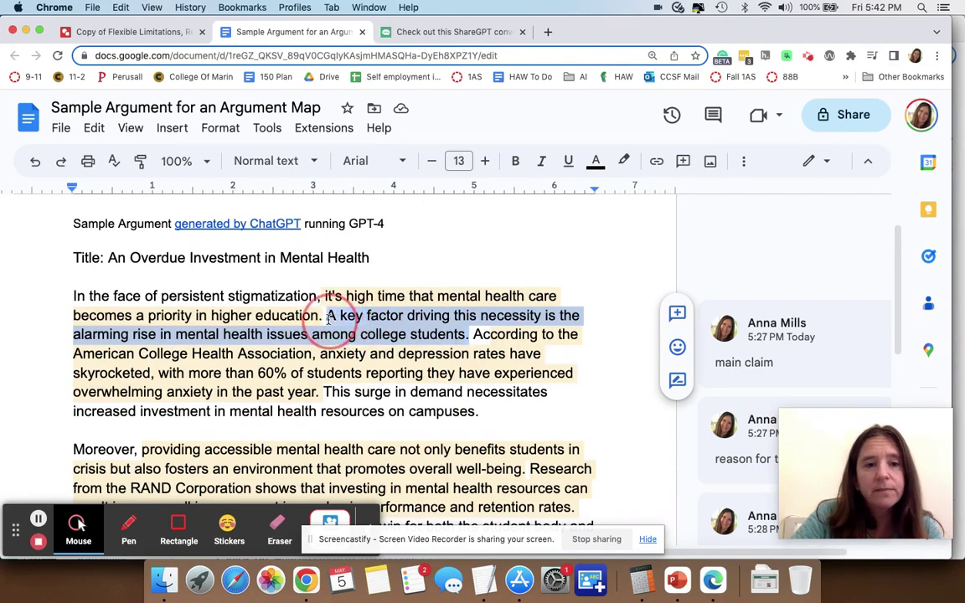
{"action": "left_click_drag", "start_coordinate": [328, 318], "coordinate": [66, 340]}
{"action": "key", "text": "super+c"}
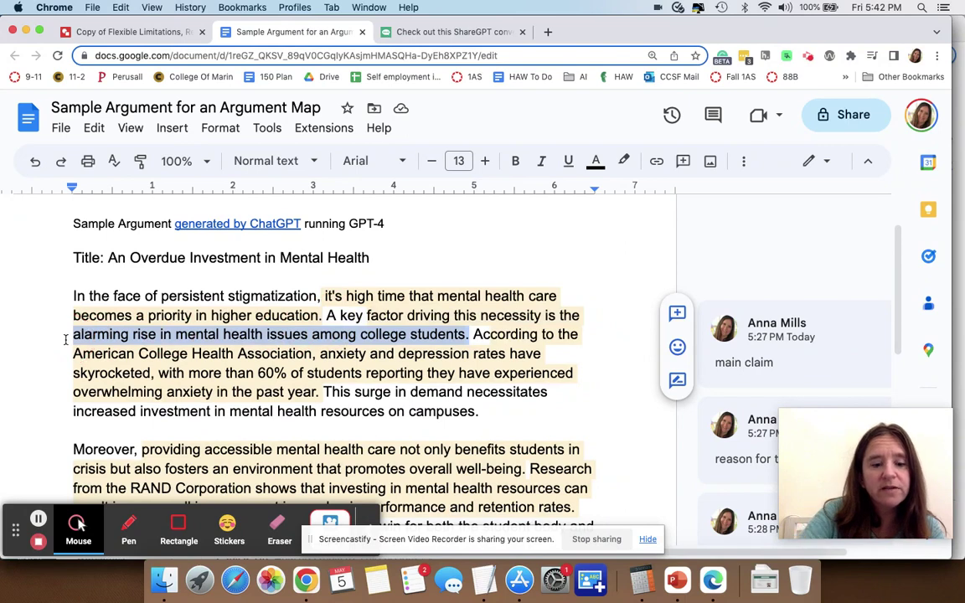
{"action": "left_click", "coordinate": [155, 38]}
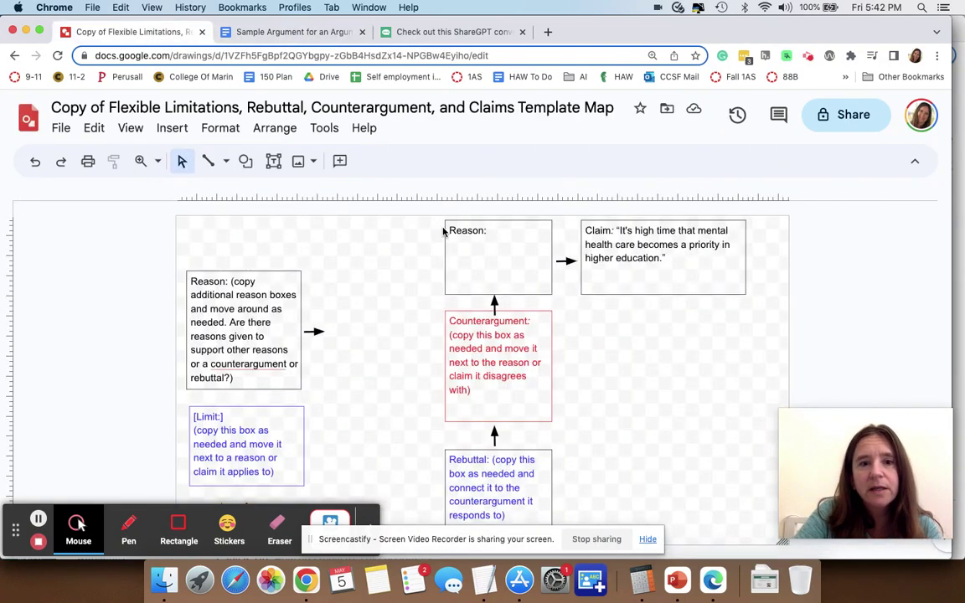
Add a colon after 'Reason', paste the alarming rise phrase, and add quotation marks
{"action": "left_click", "coordinate": [507, 243]}
{"action": "left_click", "coordinate": [502, 242]}
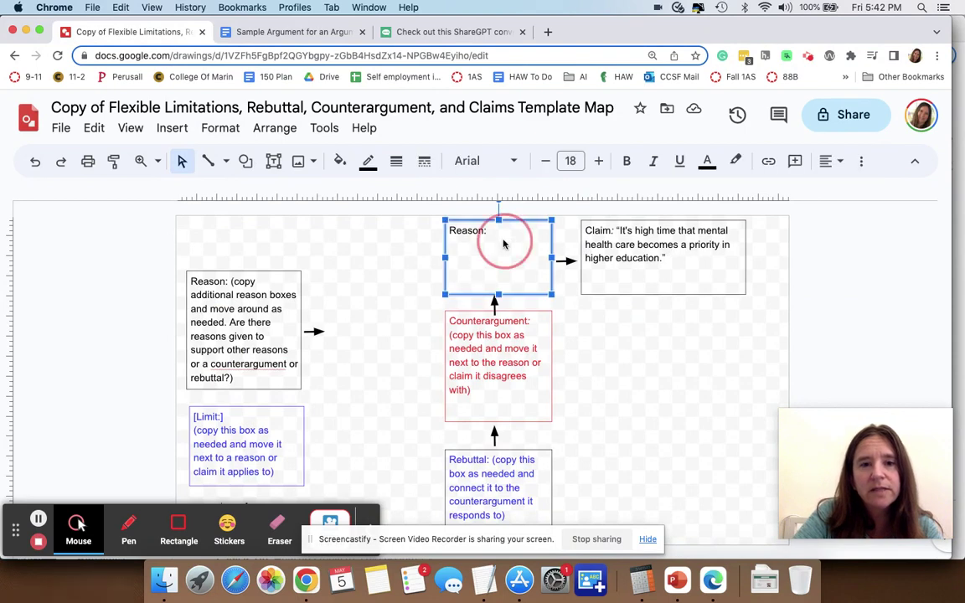
{"action": "type", "text": ":"}
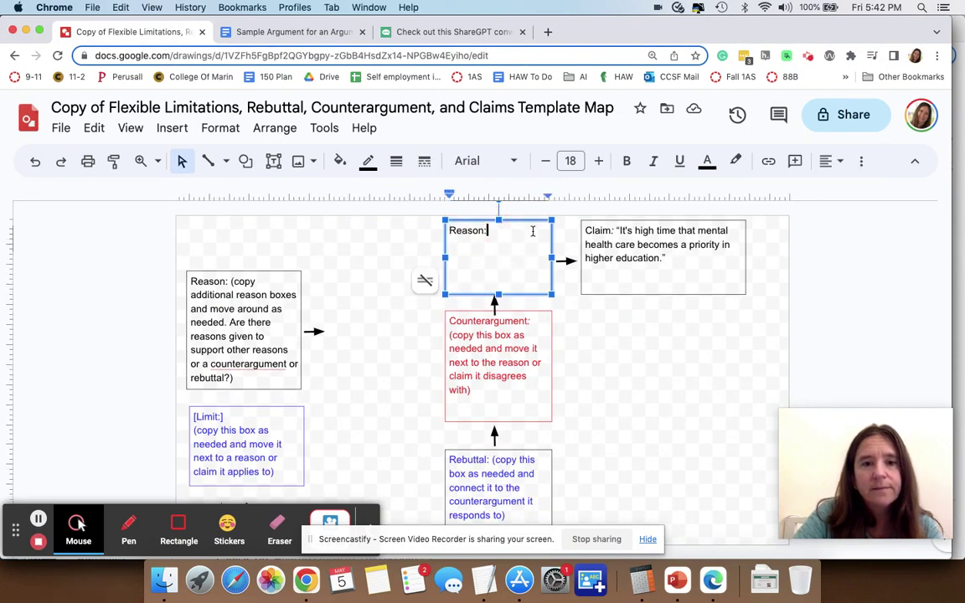
{"action": "key", "text": "super+v"}
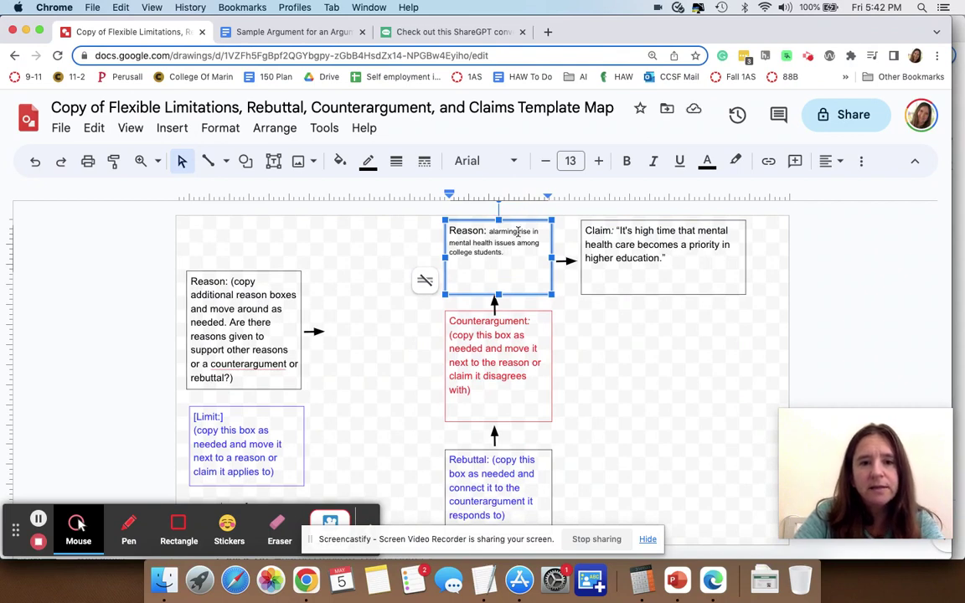
{"action": "left_click", "coordinate": [490, 232]}
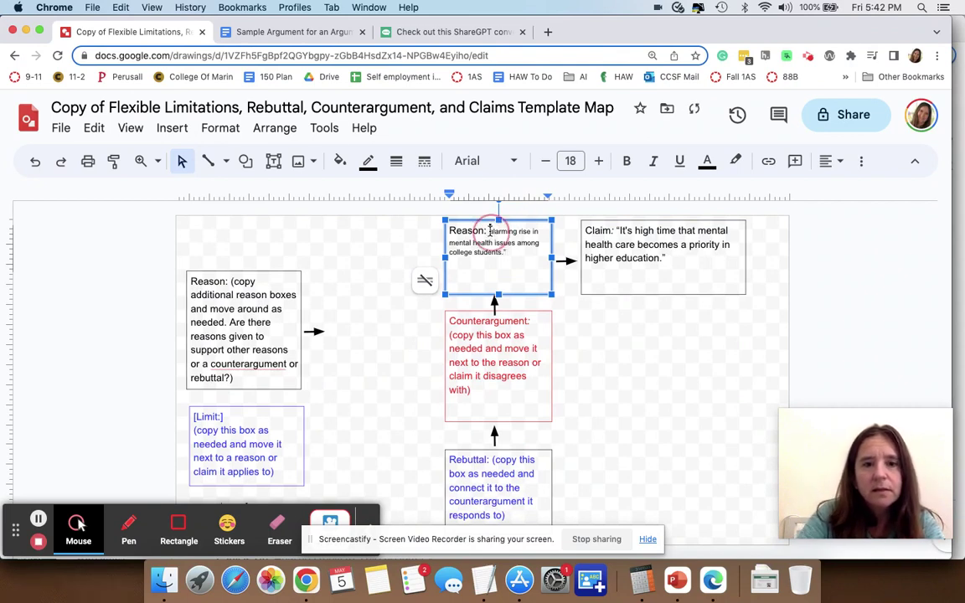
{"action": "type", "text": "\""}
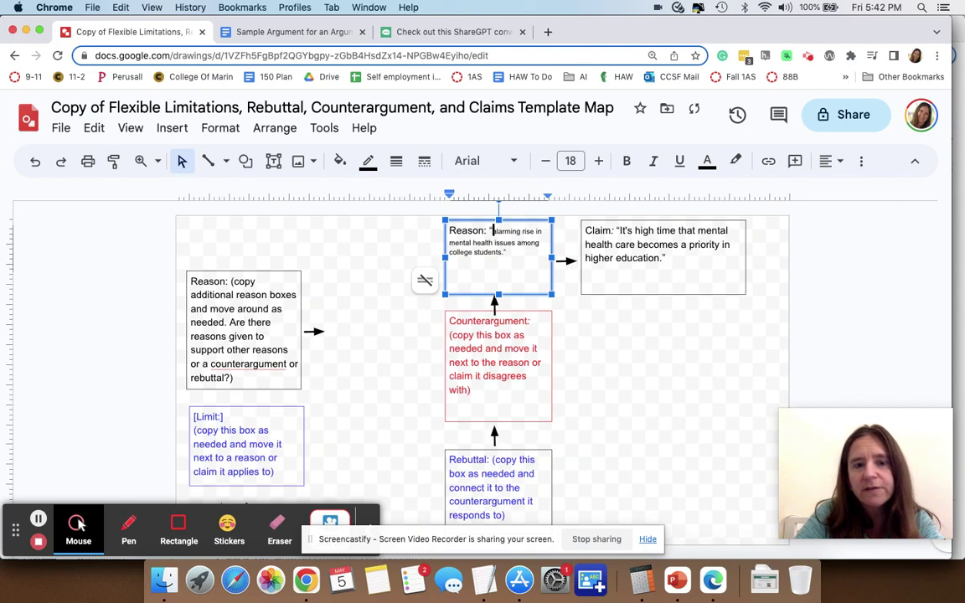
Set the quoted reason text to 18 pt
{"action": "key", "text": "shift+Left"}
{"action": "key", "text": "shift+super+Down"}
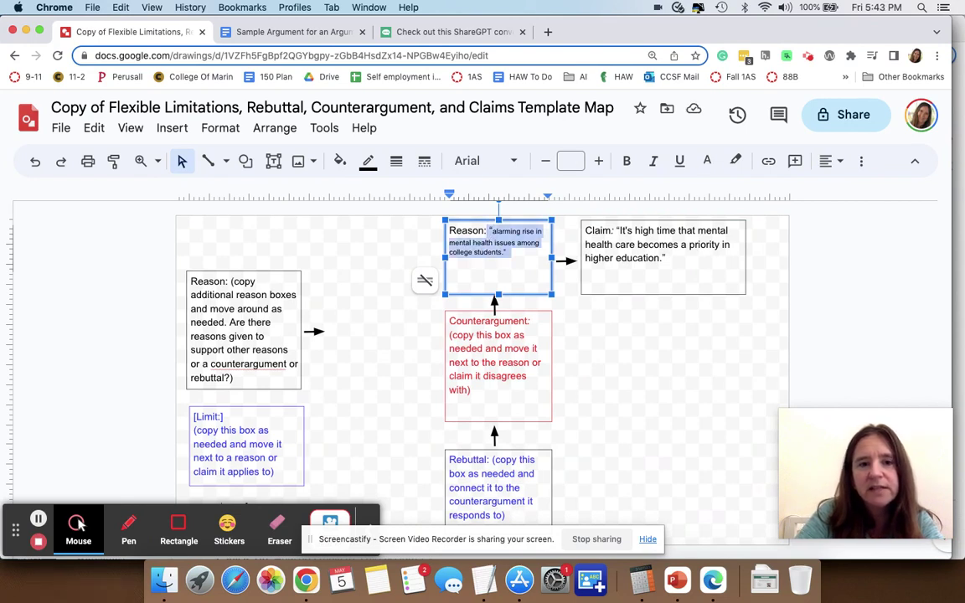
{"action": "left_click", "coordinate": [573, 160]}
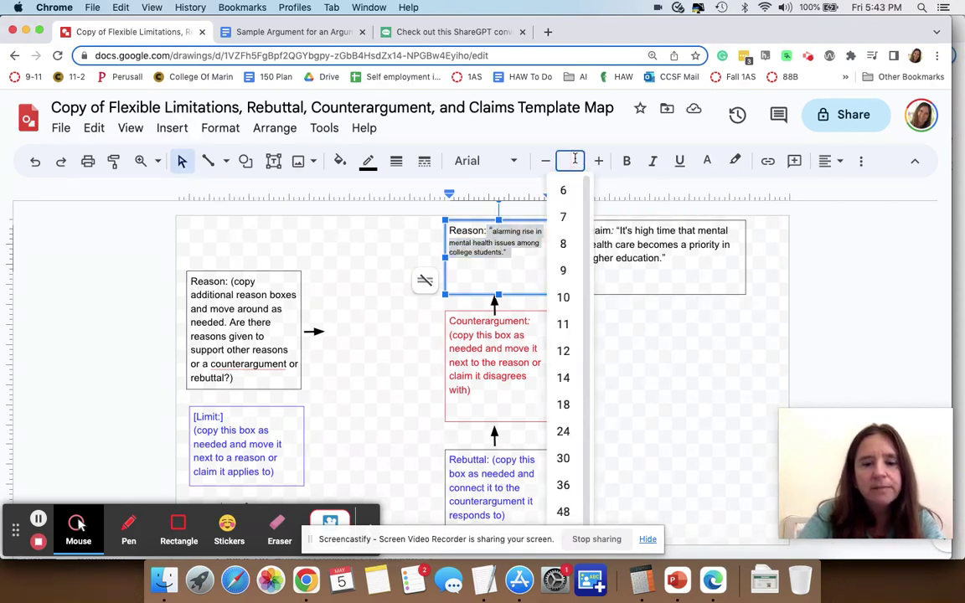
{"action": "type", "text": "18"}
{"action": "key", "text": "Return"}
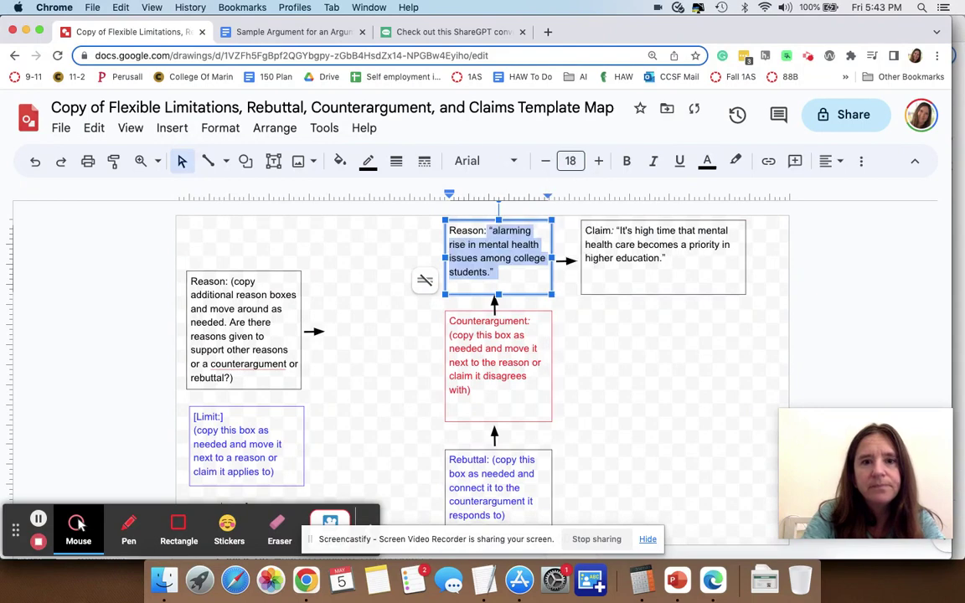
{"action": "left_click", "coordinate": [661, 388]}
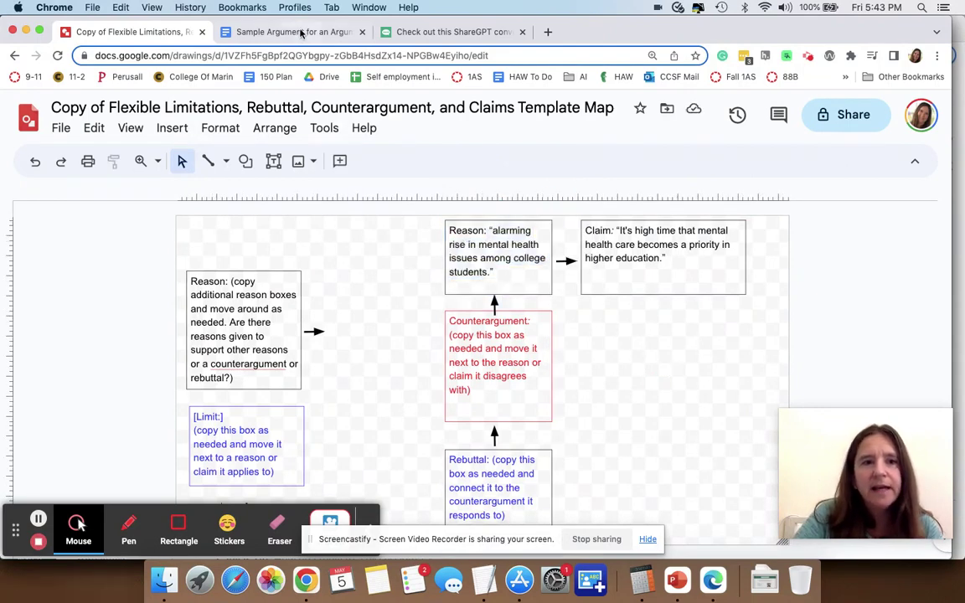
Select the American College Health Association sentence ending 'past year.' and return to the drawing
{"action": "left_click", "coordinate": [268, 32]}
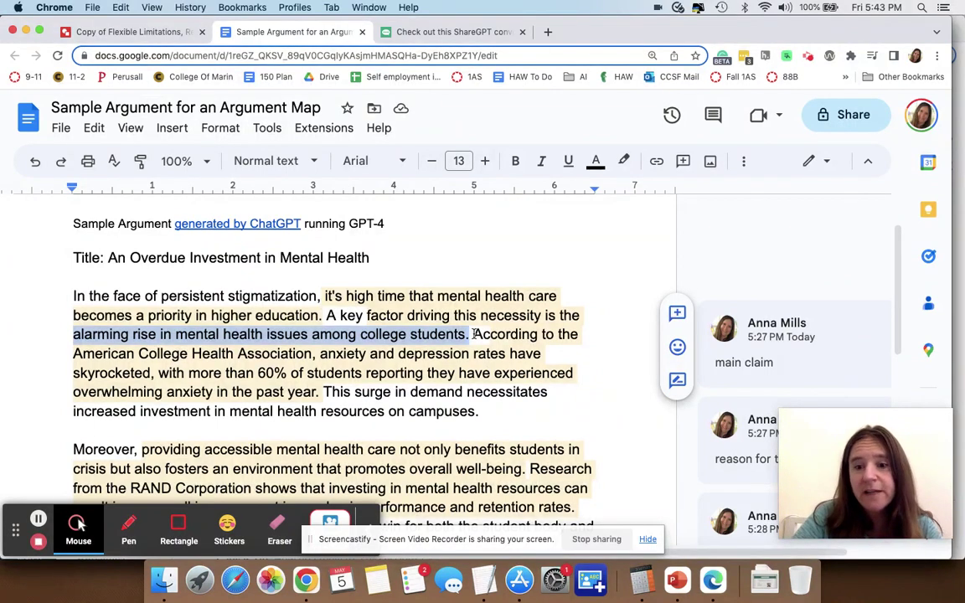
{"action": "left_click_drag", "start_coordinate": [474, 333], "coordinate": [423, 373]}
{"action": "left_click_drag", "start_coordinate": [324, 372], "coordinate": [301, 387]}
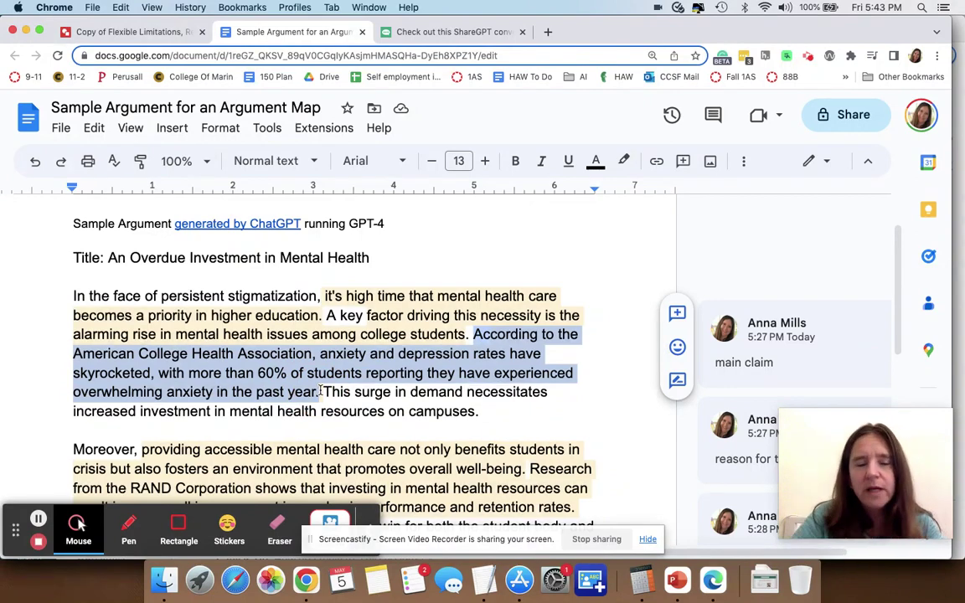
{"action": "left_click", "coordinate": [147, 33]}
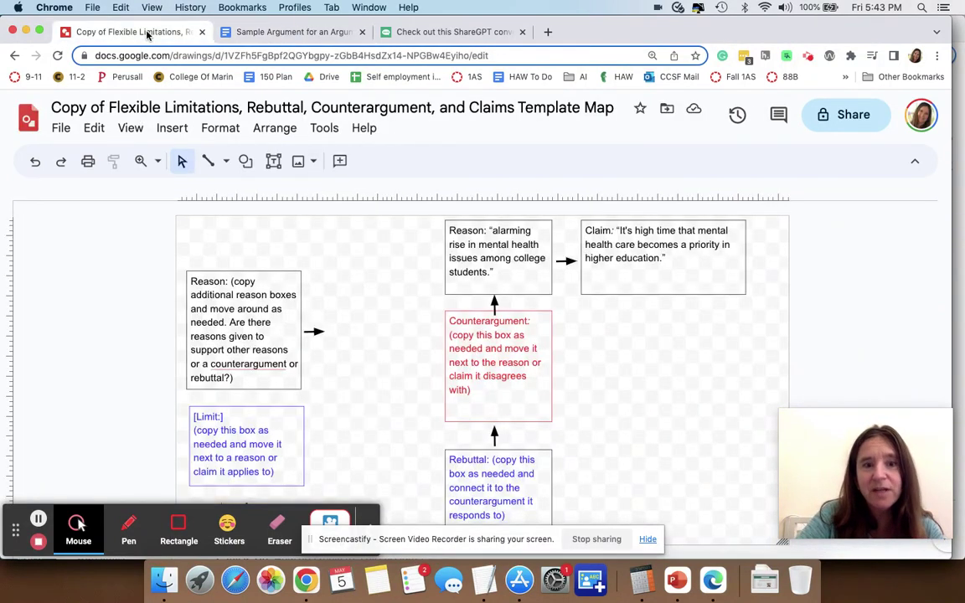